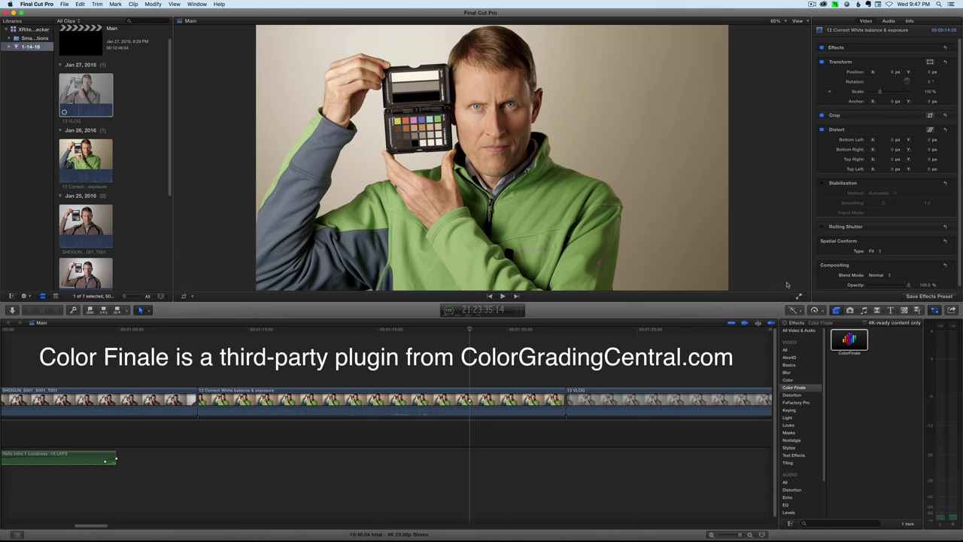
Step: Apply Color Finale to the white balance clip, zoom the viewer to 150%, and enable the chart
{"action": "left_click_drag", "start_coordinate": [848, 341], "coordinate": [504, 402]}
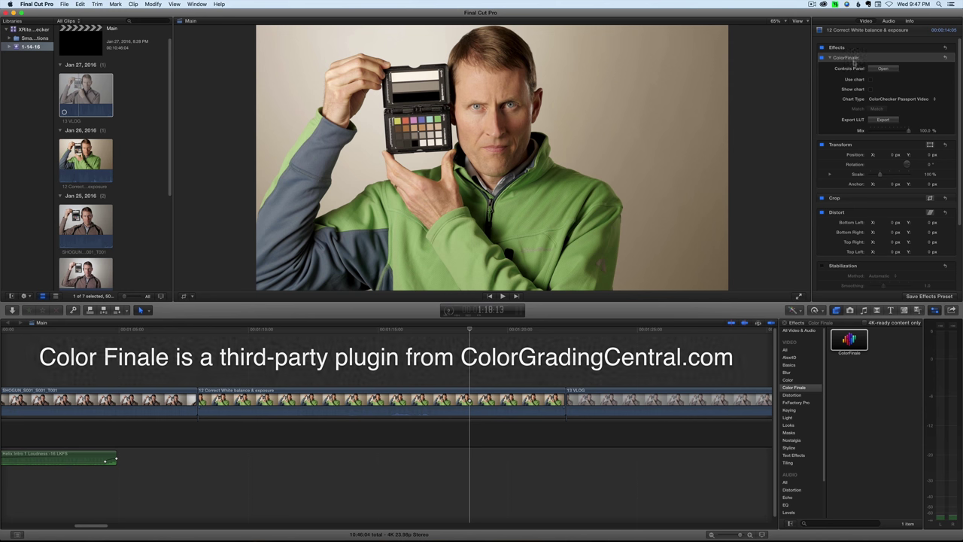
{"action": "left_click", "coordinate": [774, 21]}
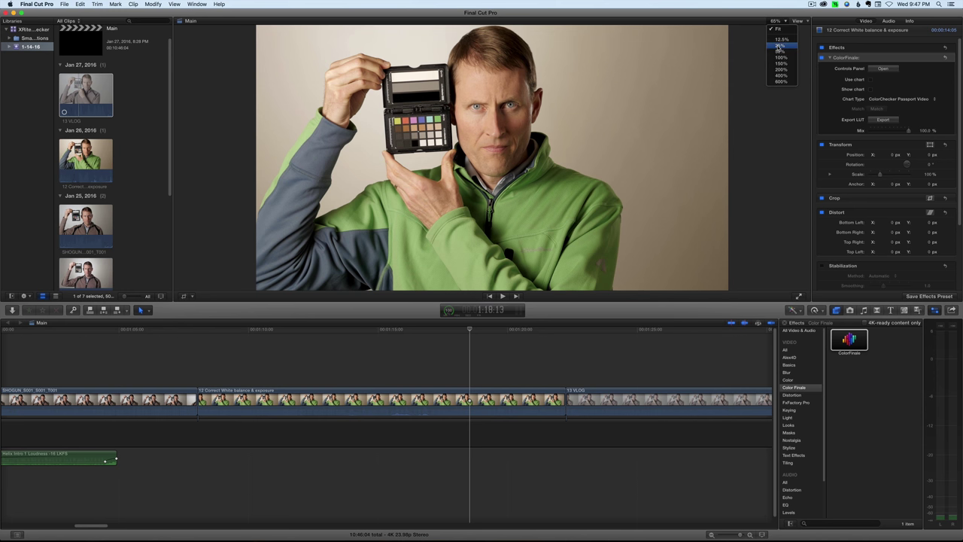
{"action": "left_click", "coordinate": [782, 65]}
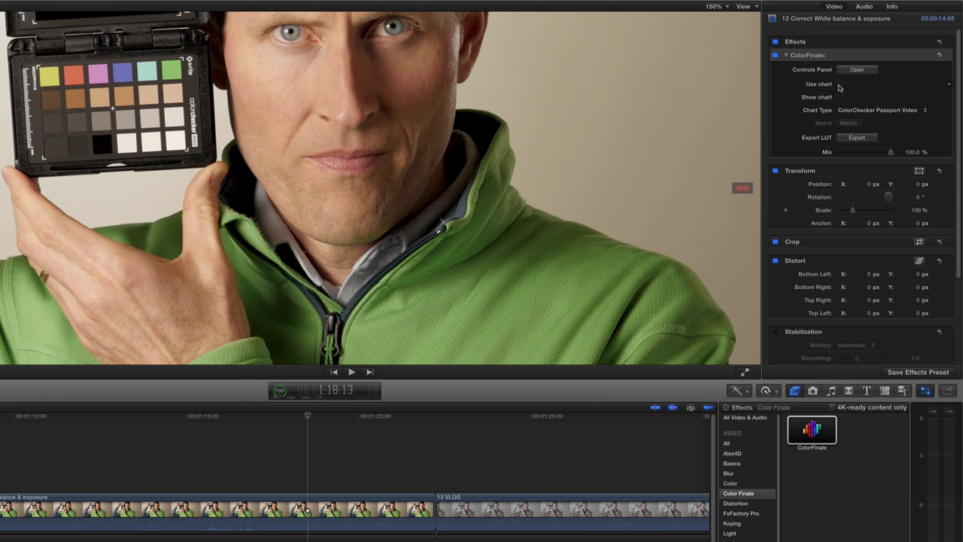
{"action": "left_click", "coordinate": [839, 85]}
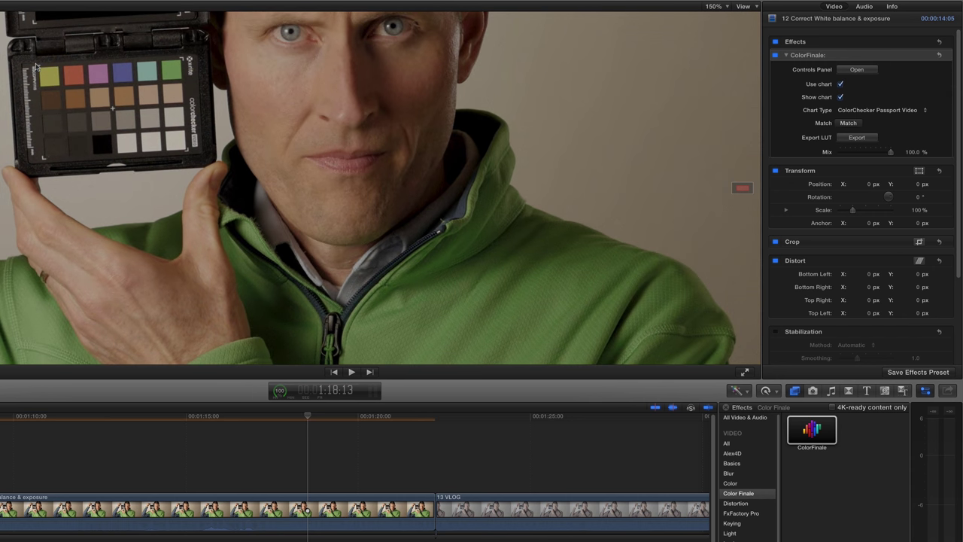
Step: Mark the ColorChecker's corners, fit the viewer, and match the clip to the chart
{"action": "left_click", "coordinate": [184, 58]}
{"action": "left_click", "coordinate": [186, 151]}
{"action": "left_click", "coordinate": [43, 159]}
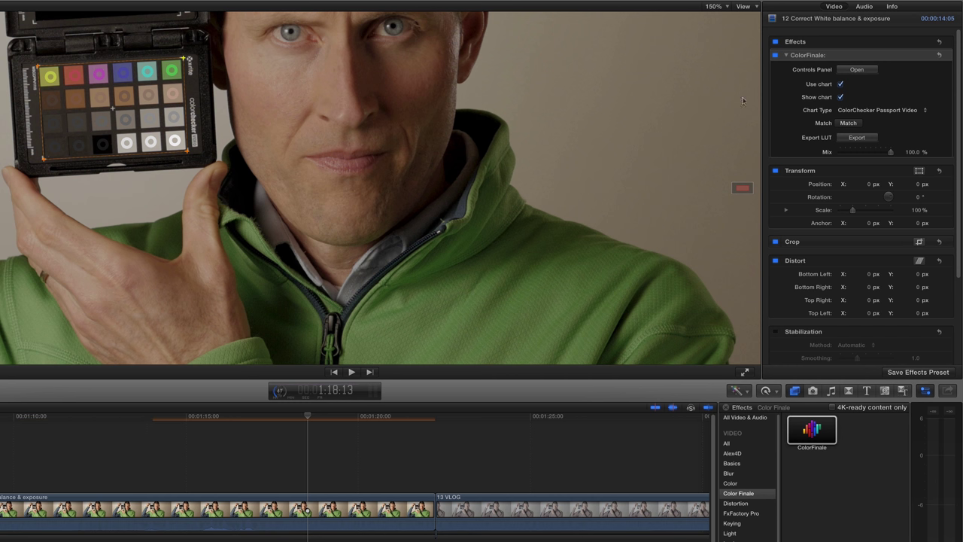
{"action": "left_click", "coordinate": [719, 7]}
{"action": "left_click", "coordinate": [718, 19]}
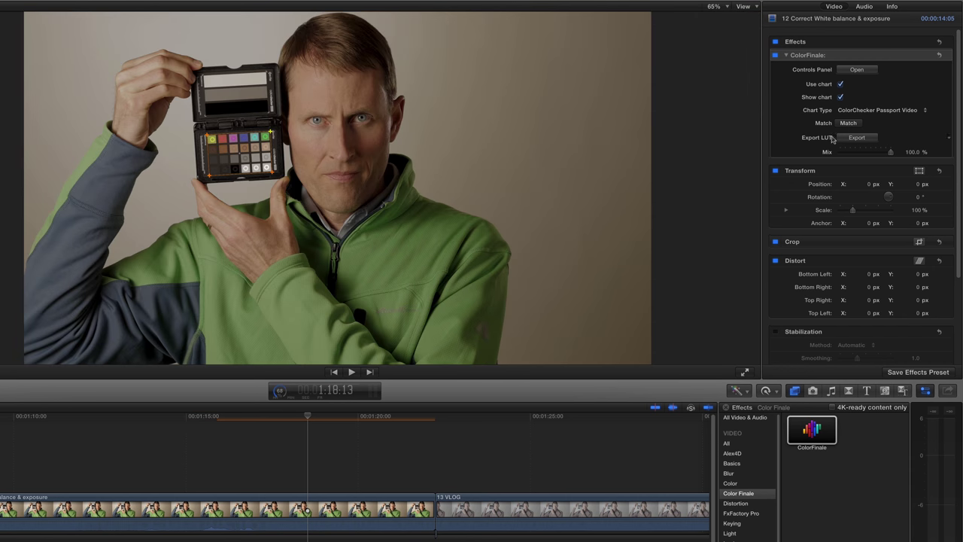
{"action": "left_click", "coordinate": [853, 123]}
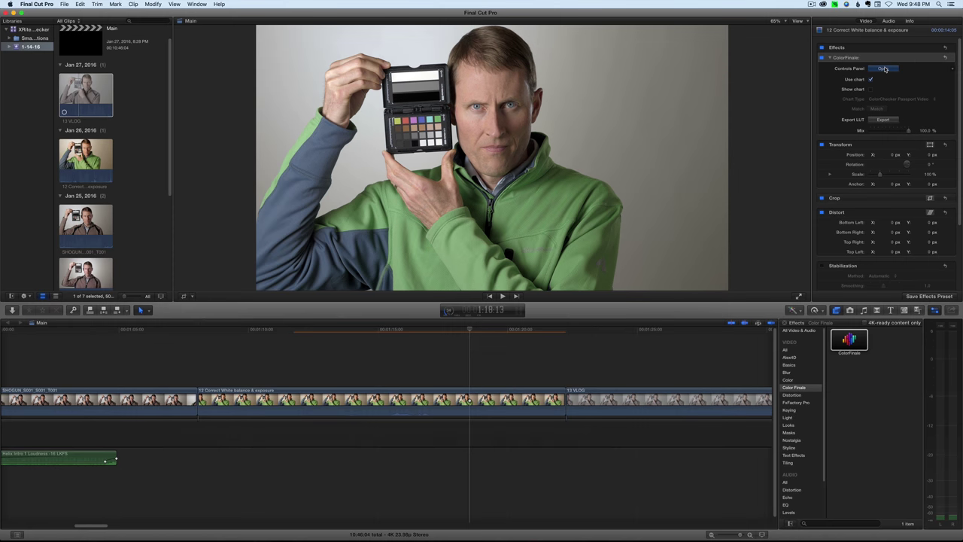
Step: Add a Color Finale Curves layer, lifting the master curve slightly with a second point
{"action": "left_click", "coordinate": [864, 68]}
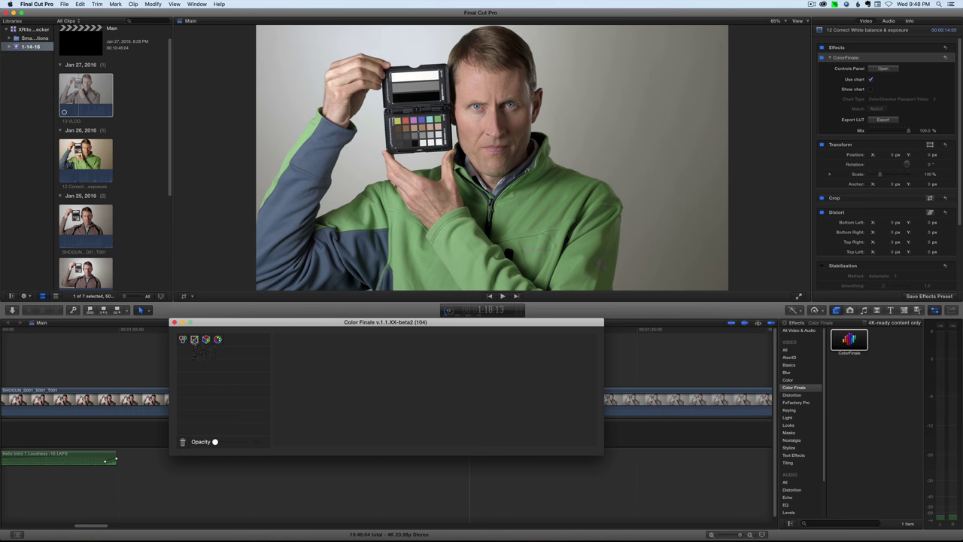
{"action": "left_click", "coordinate": [194, 340]}
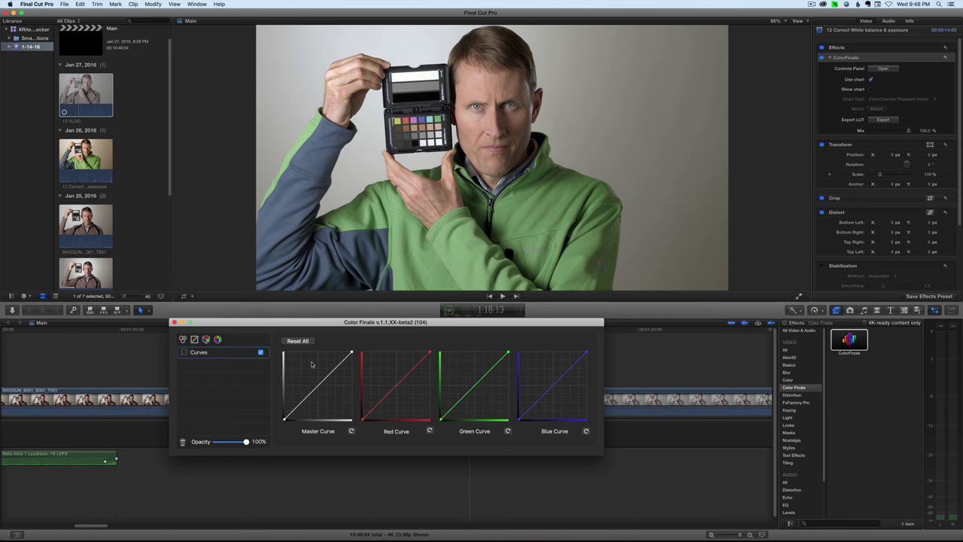
{"action": "left_click_drag", "start_coordinate": [337, 370], "coordinate": [334, 368]}
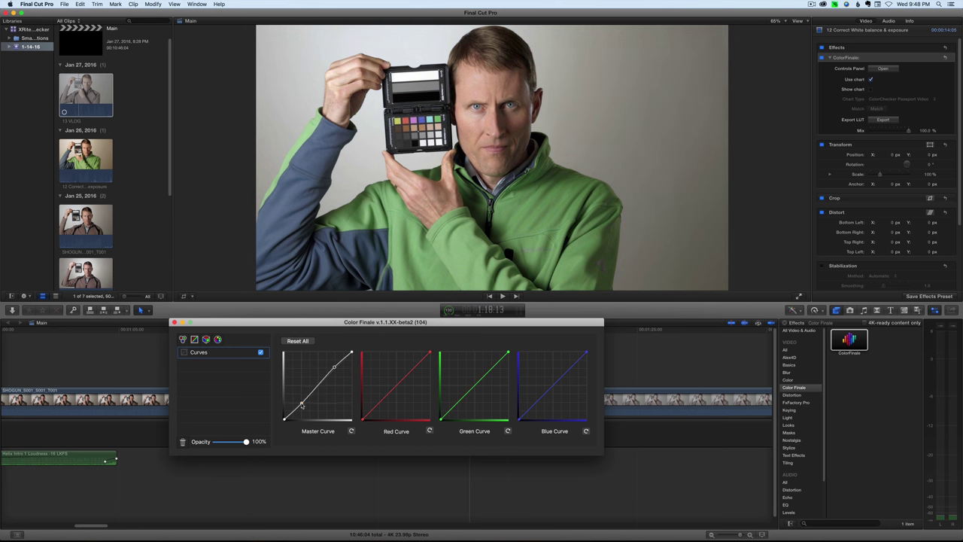
{"action": "left_click", "coordinate": [302, 404]}
{"action": "left_click", "coordinate": [175, 322]}
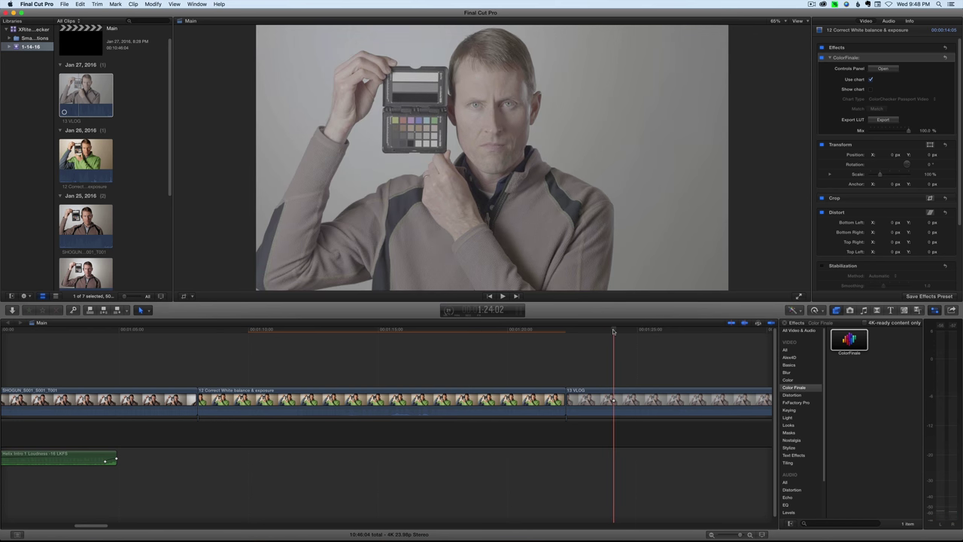
Step: Apply Color Finale to the 13 VLOG clip at 150% zoom with Use chart and Show chart on
{"action": "left_click", "coordinate": [613, 331]}
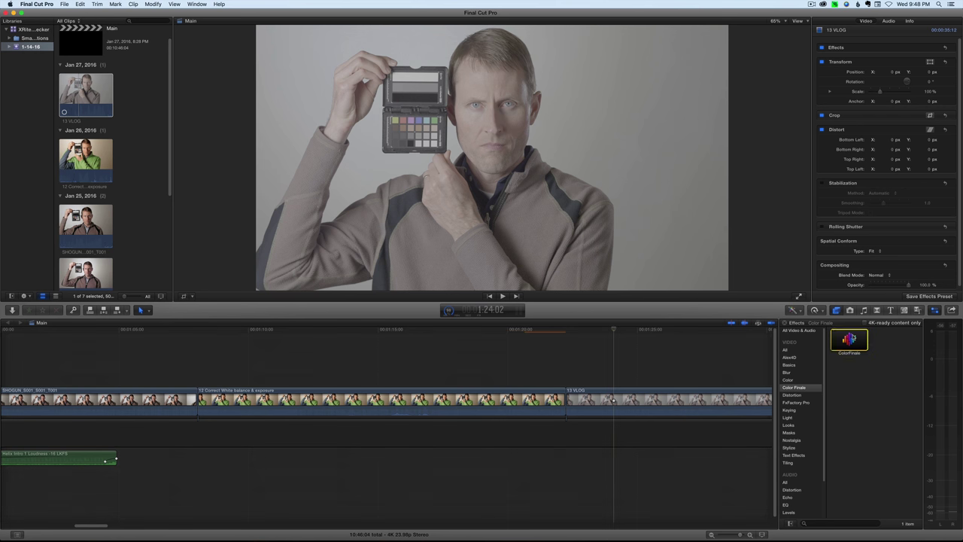
{"action": "left_click_drag", "start_coordinate": [849, 340], "coordinate": [675, 397]}
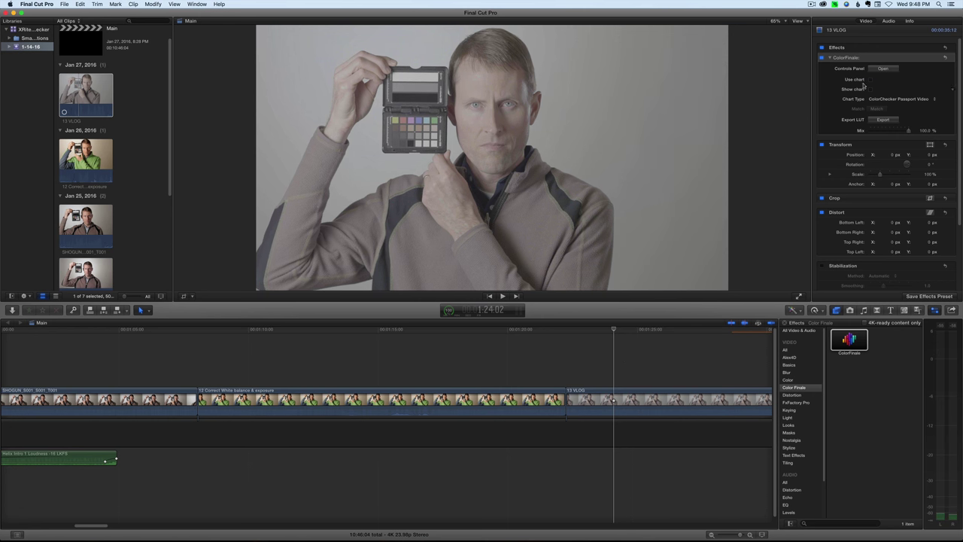
{"action": "left_click", "coordinate": [775, 20]}
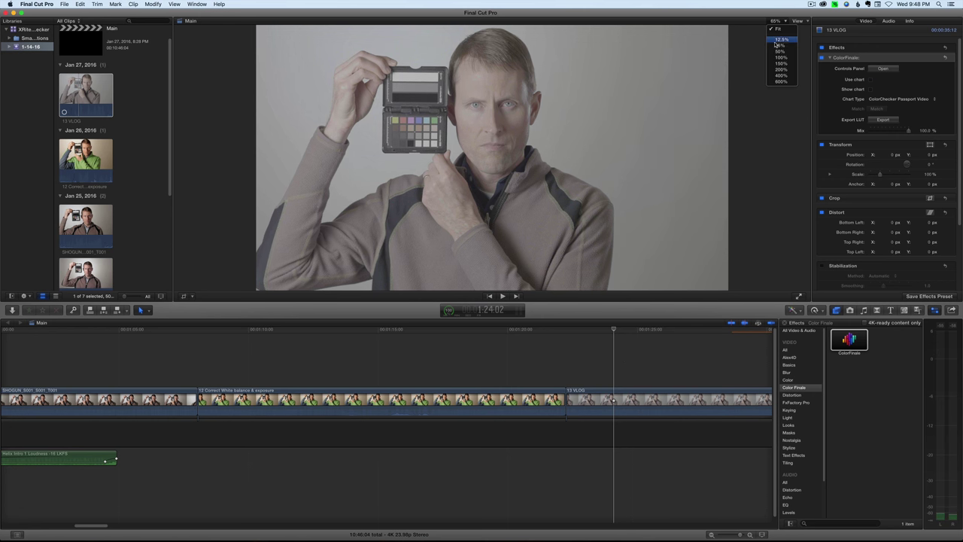
{"action": "left_click", "coordinate": [781, 65]}
{"action": "left_click", "coordinate": [870, 79]}
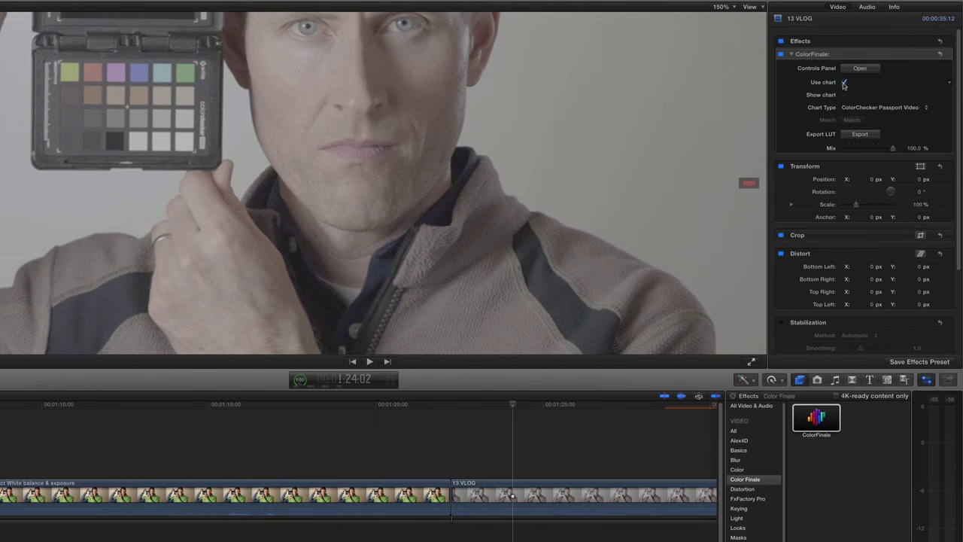
{"action": "left_click", "coordinate": [844, 94]}
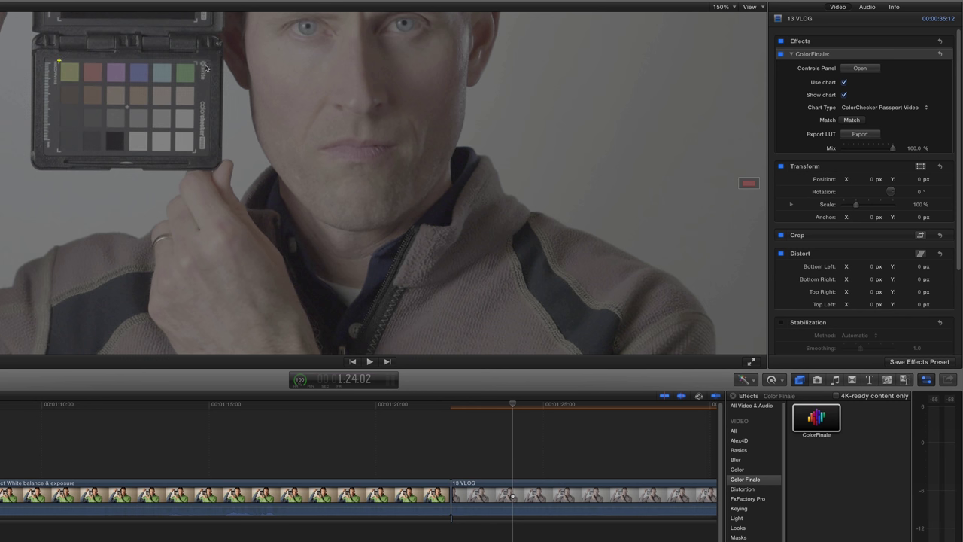
Step: Mark the chart corners on the VLOG clip, match its colours, and fit the viewer
{"action": "left_click", "coordinate": [195, 63]}
{"action": "left_click", "coordinate": [195, 153]}
{"action": "left_click", "coordinate": [59, 154]}
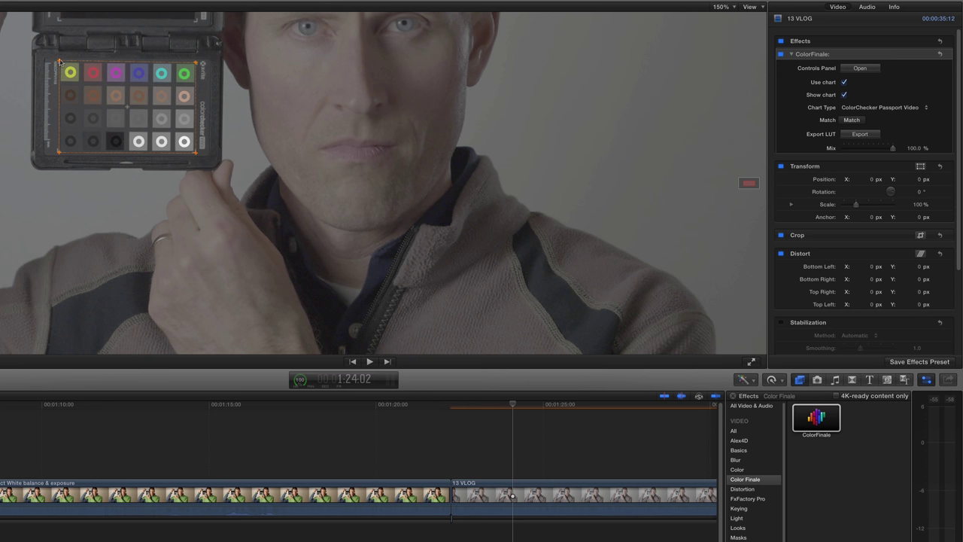
{"action": "left_click", "coordinate": [198, 63]}
{"action": "left_click", "coordinate": [843, 94]}
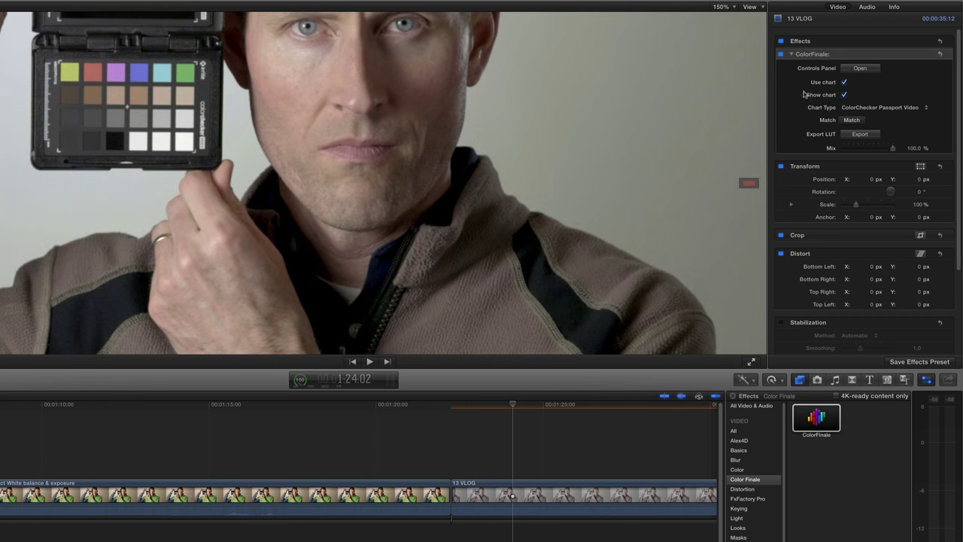
{"action": "left_click", "coordinate": [722, 6]}
{"action": "left_click", "coordinate": [726, 18]}
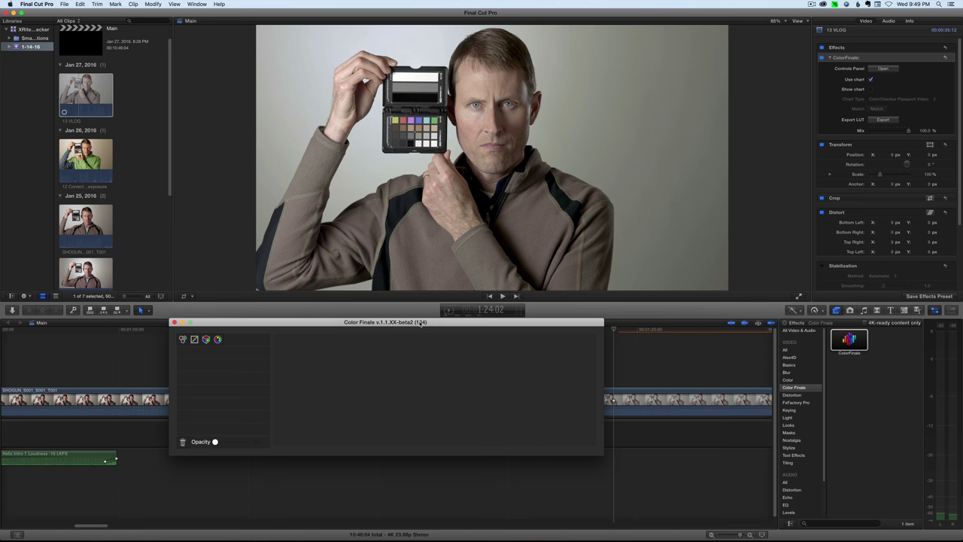
Step: Raise saturation to 1.123 and add a Curves layer with two Master Curve points
{"action": "left_click_drag", "start_coordinate": [421, 322], "coordinate": [455, 331]}
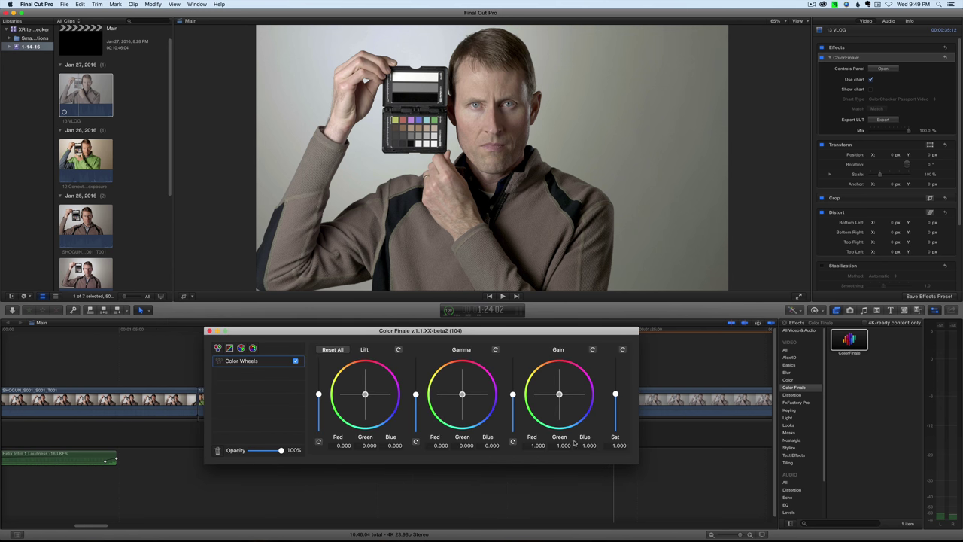
{"action": "left_click_drag", "start_coordinate": [616, 394], "coordinate": [615, 384]}
{"action": "left_click", "coordinate": [231, 349]}
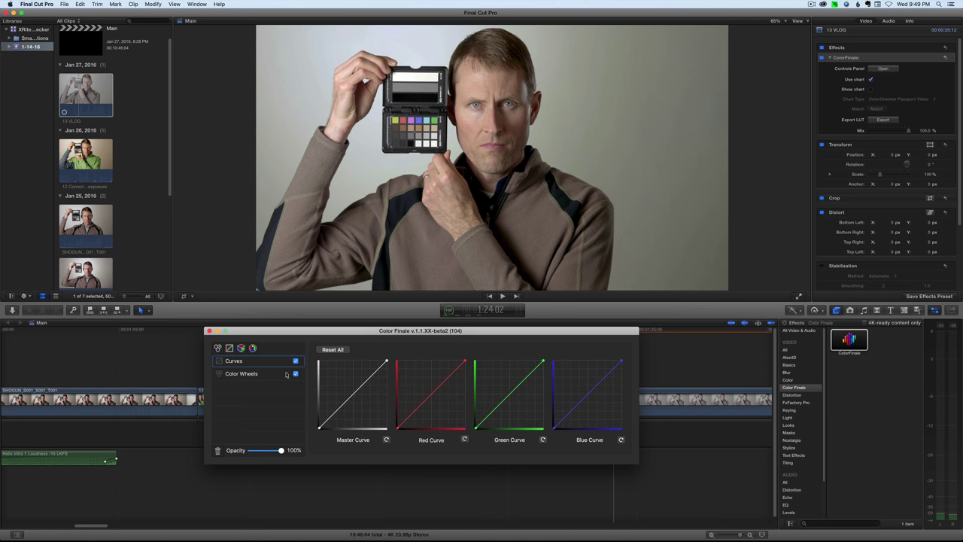
{"action": "left_click", "coordinate": [369, 378]}
{"action": "left_click", "coordinate": [336, 411]}
{"action": "left_click_drag", "start_coordinate": [335, 412], "coordinate": [337, 413]}
{"action": "left_click", "coordinate": [209, 331]}
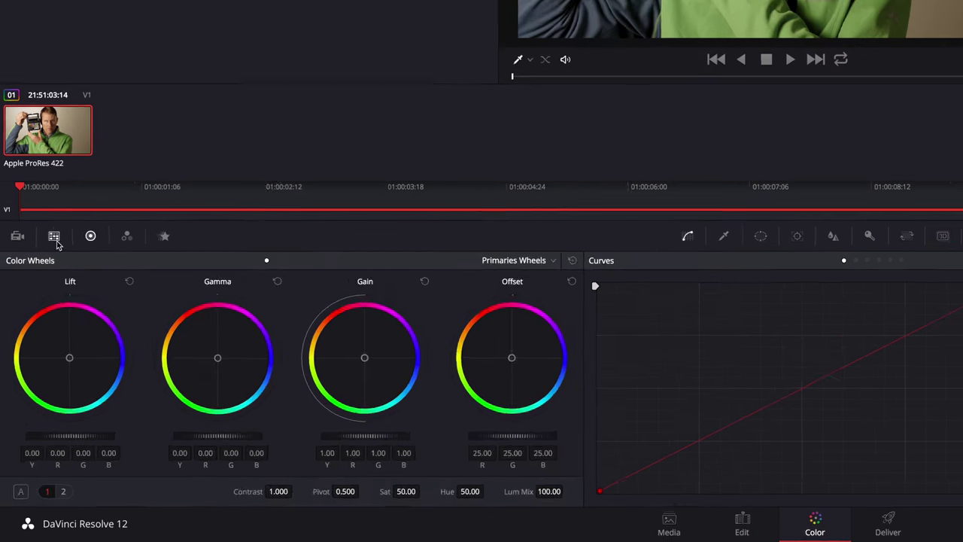
Step: Browse Color Match's source gamma and chart type options, keeping X-Rite ColorChecker
{"action": "left_click", "coordinate": [33, 352]}
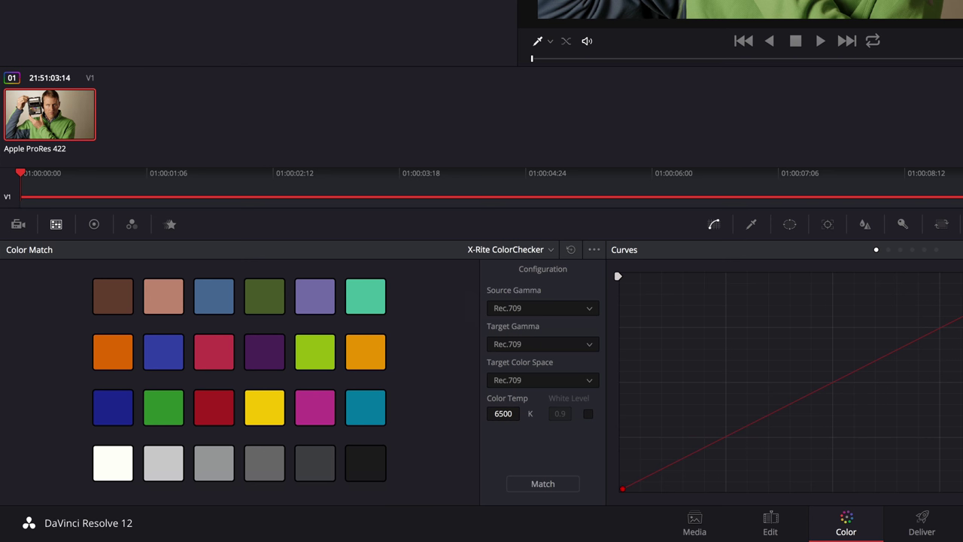
{"action": "left_click", "coordinate": [591, 308]}
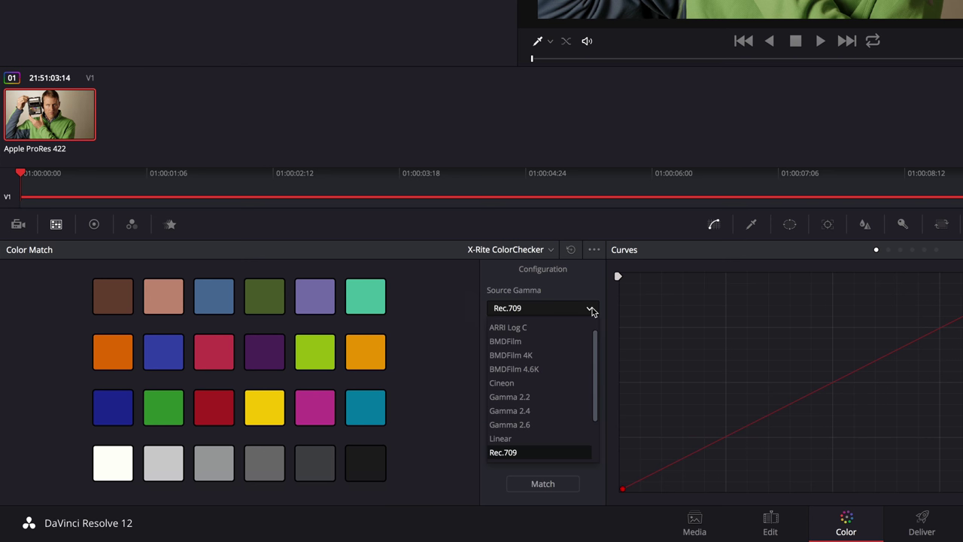
{"action": "left_click", "coordinate": [528, 250]}
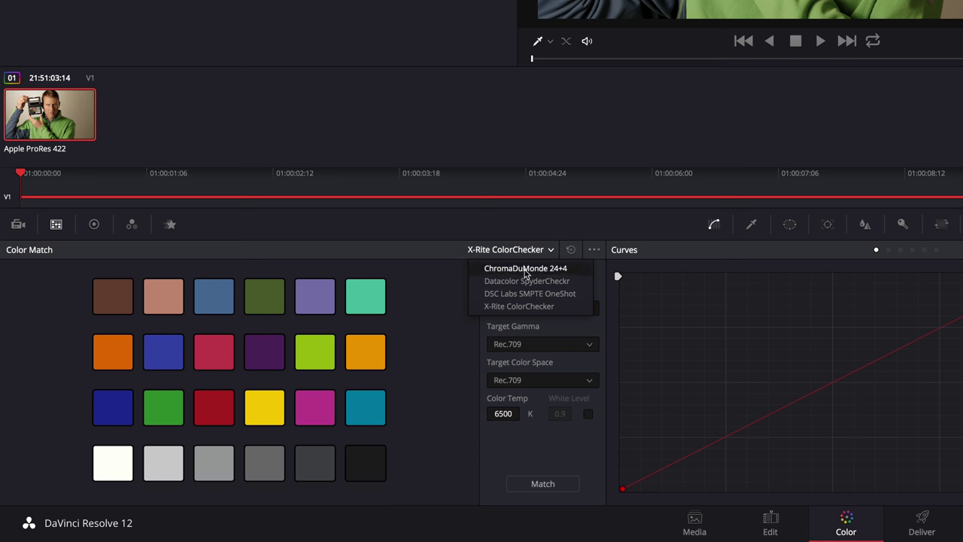
{"action": "left_click", "coordinate": [524, 254]}
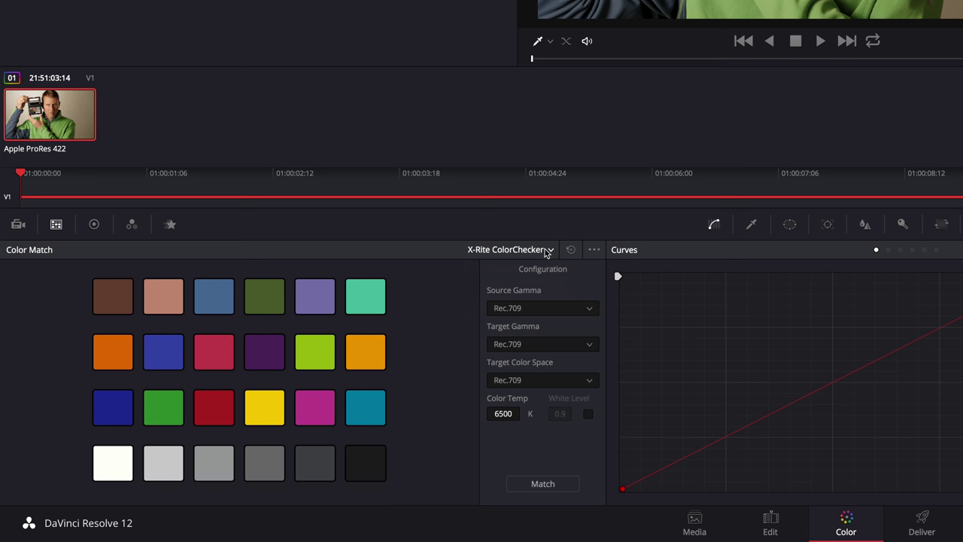
Step: Back on Color Wheels, add serial node 02 after node 01 and enlarge the viewer
{"action": "left_click", "coordinate": [94, 223]}
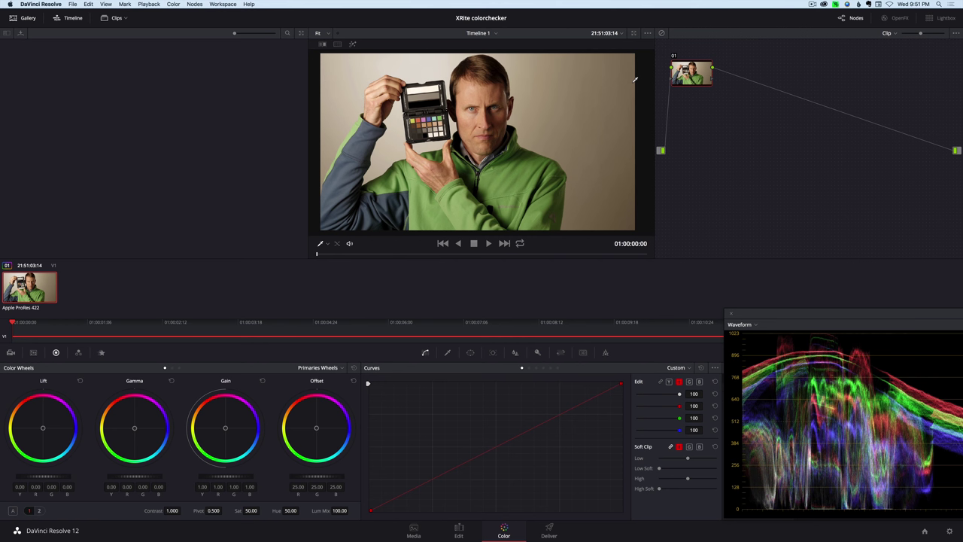
{"action": "key", "text": "alt+s"}
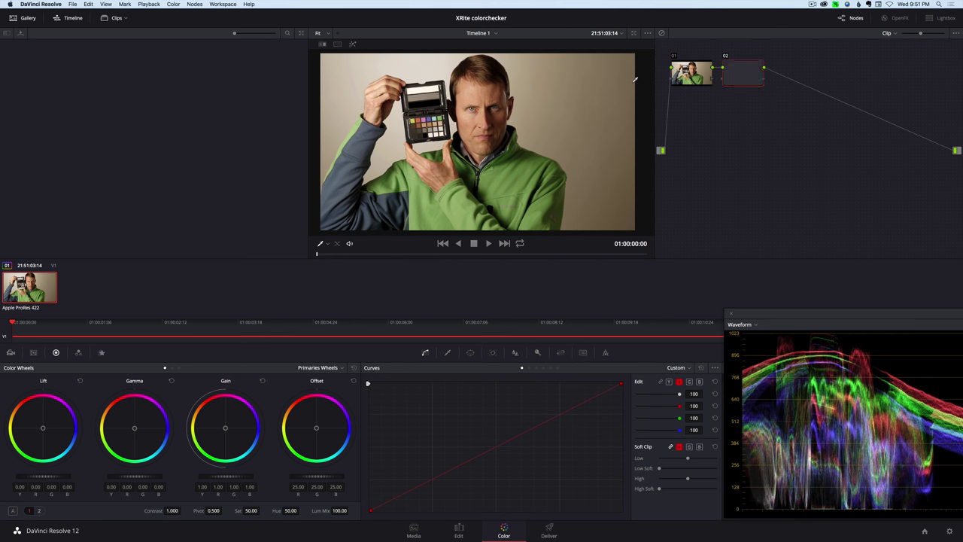
{"action": "key", "text": "alt+f"}
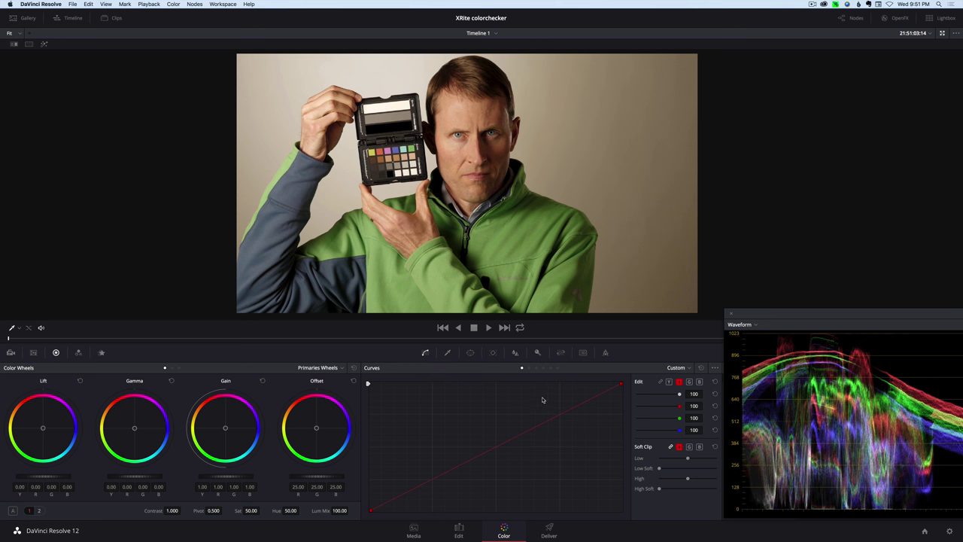
Step: Set curve editing to the Y channel and switch the viewer tool to Qualifier picking
{"action": "left_click", "coordinate": [669, 382]}
{"action": "left_click", "coordinate": [19, 328]}
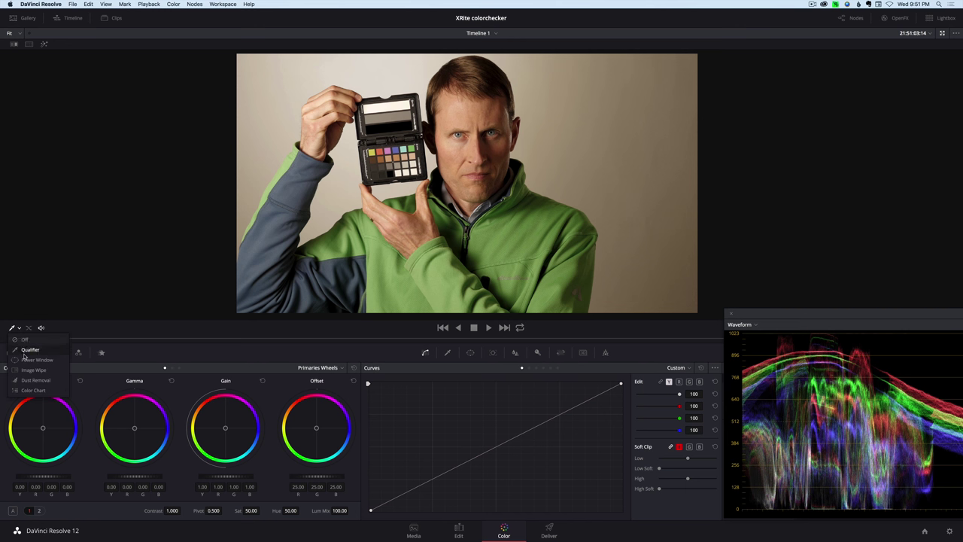
{"action": "left_click", "coordinate": [24, 350]}
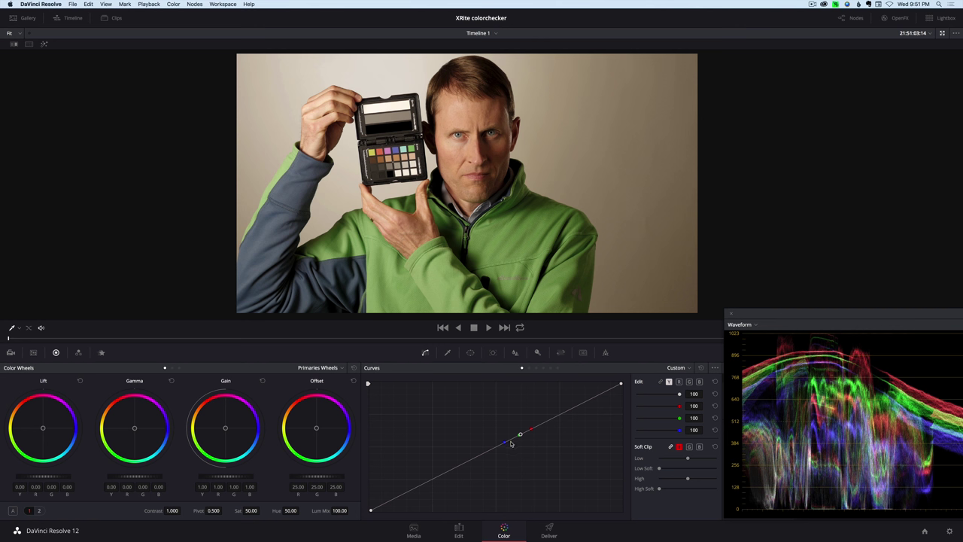
Step: Make red the edited curve channel and shift the floating Waveform scope left
{"action": "left_click", "coordinate": [679, 382]}
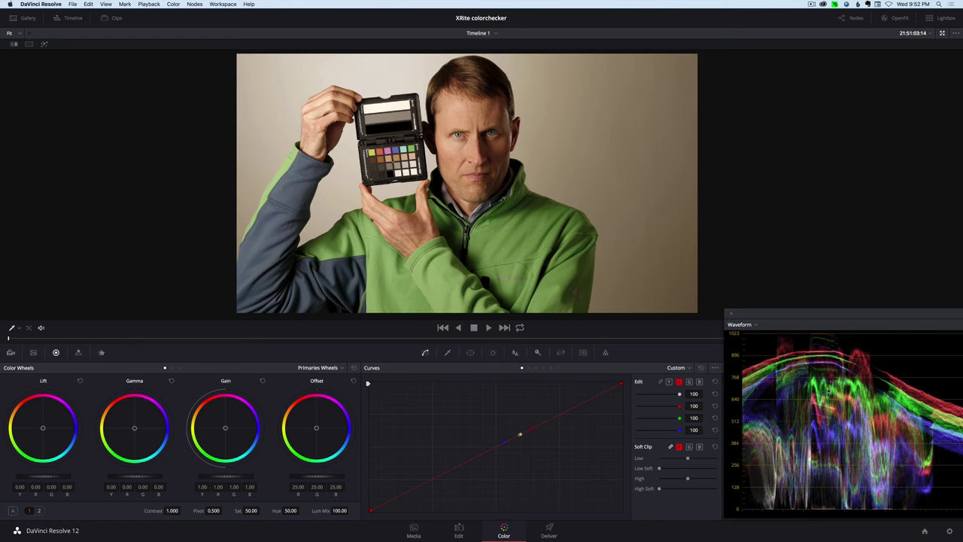
{"action": "left_click_drag", "start_coordinate": [875, 313], "coordinate": [849, 316]}
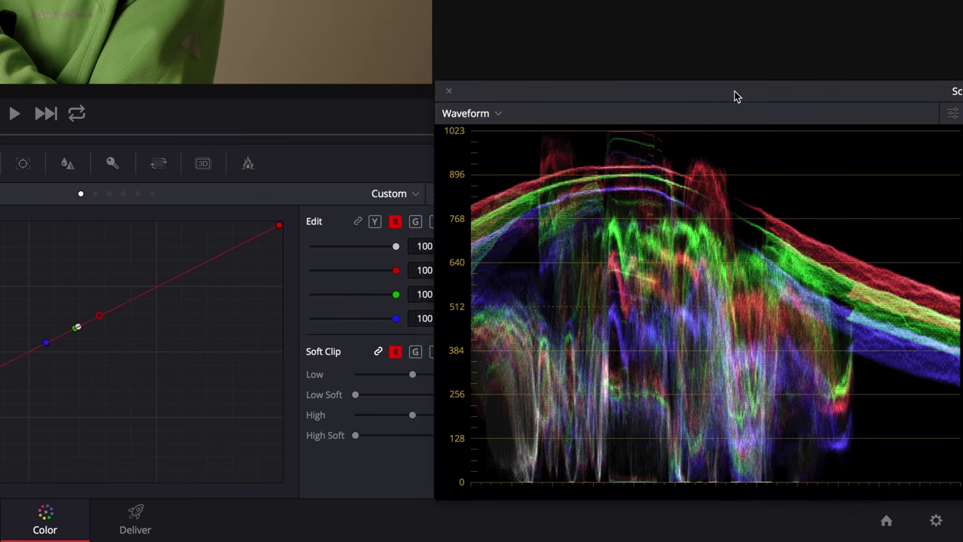
{"action": "left_click_drag", "start_coordinate": [734, 91], "coordinate": [694, 90]}
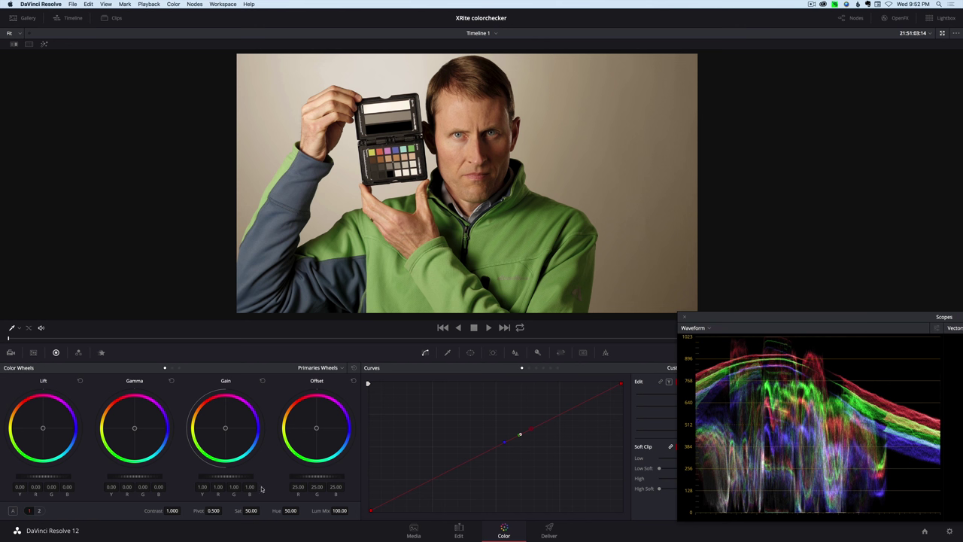
Step: Lower Gain to 0.97, pull the red curve point down, and raise the blue curve point
{"action": "left_click_drag", "start_coordinate": [240, 478], "coordinate": [206, 479]}
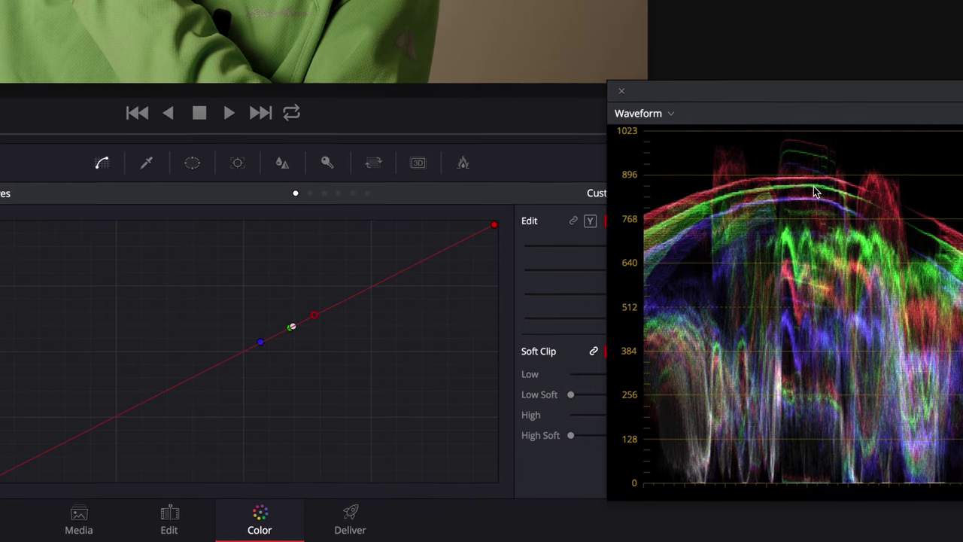
{"action": "left_click", "coordinate": [336, 317]}
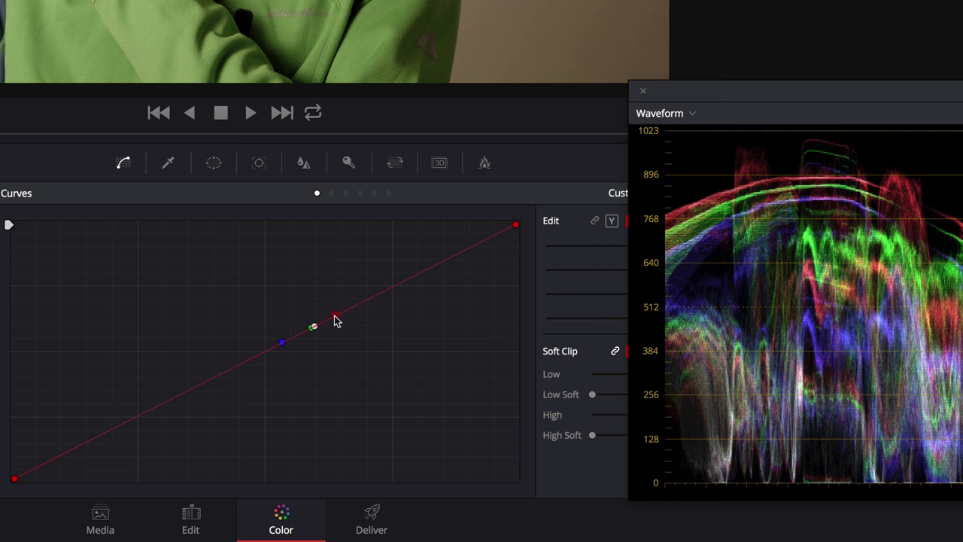
{"action": "left_click_drag", "start_coordinate": [336, 322], "coordinate": [337, 328]}
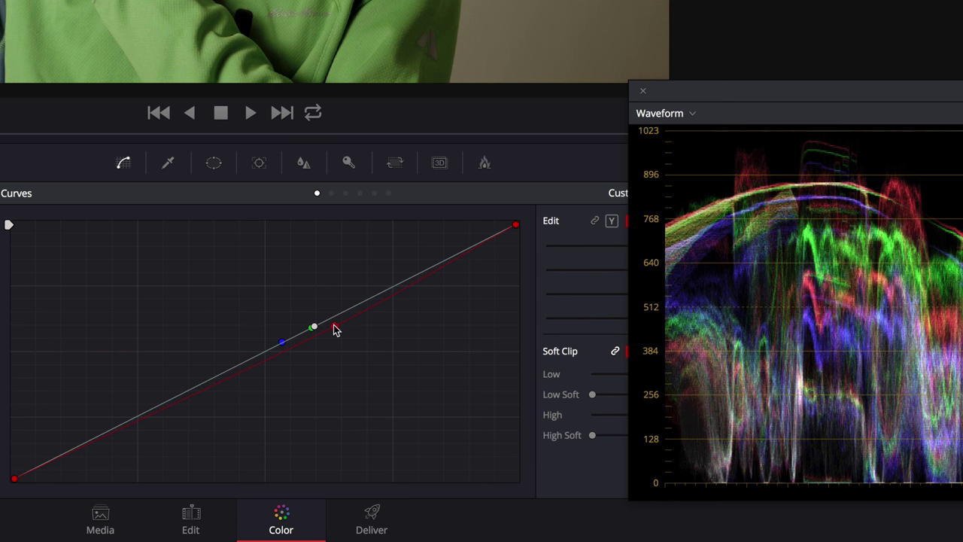
{"action": "left_click", "coordinate": [282, 343]}
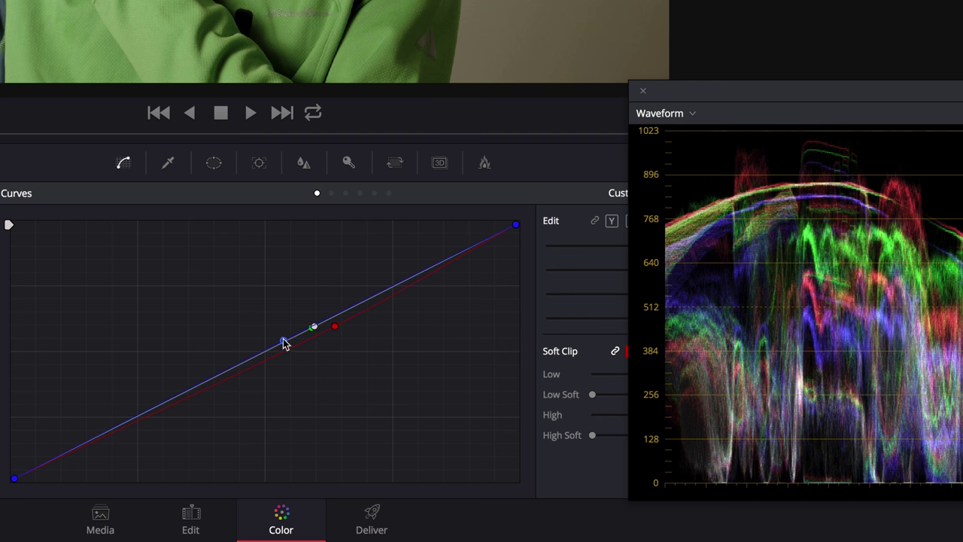
{"action": "left_click_drag", "start_coordinate": [284, 343], "coordinate": [284, 333]}
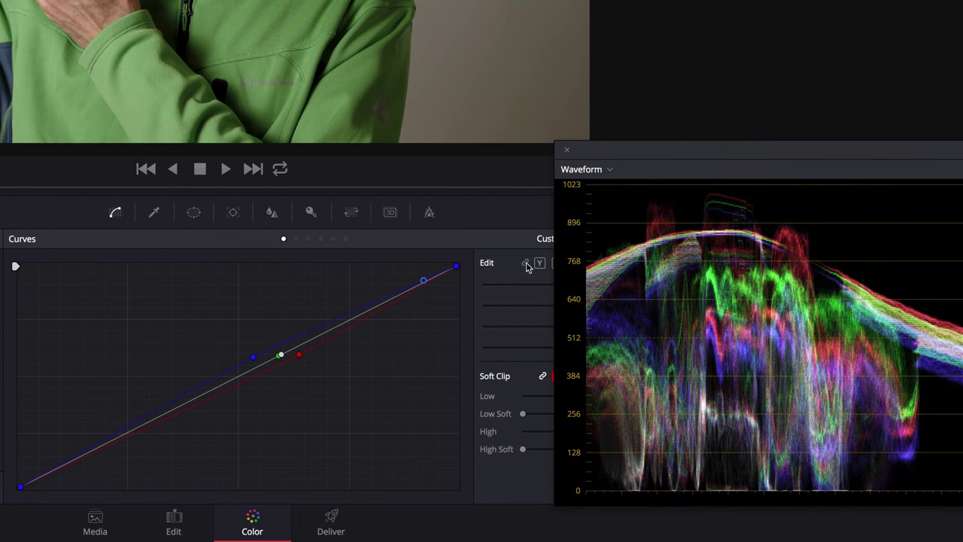
Step: Lift the blue curve near the highlights and lower the red curve's top end against green
{"action": "left_click_drag", "start_coordinate": [622, 160], "coordinate": [684, 157]}
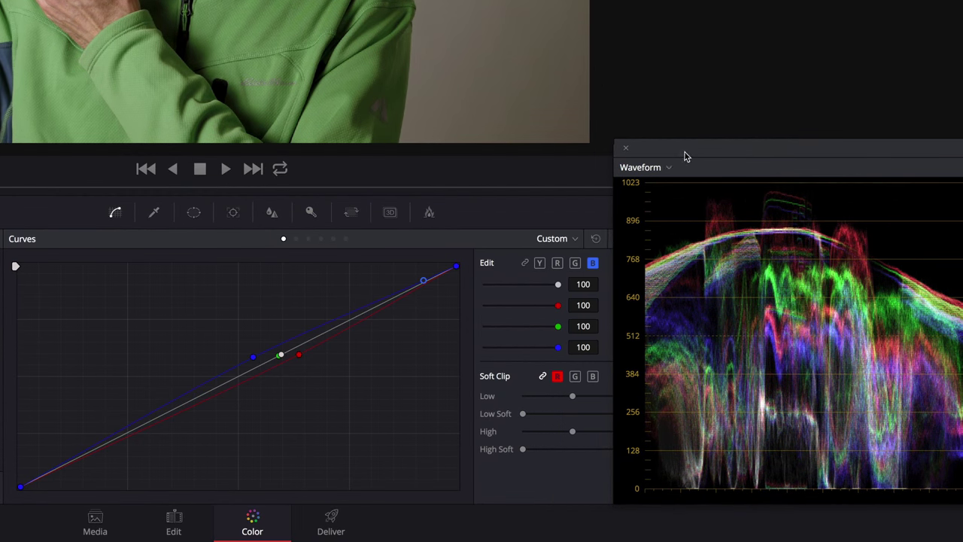
{"action": "left_click", "coordinate": [557, 262]}
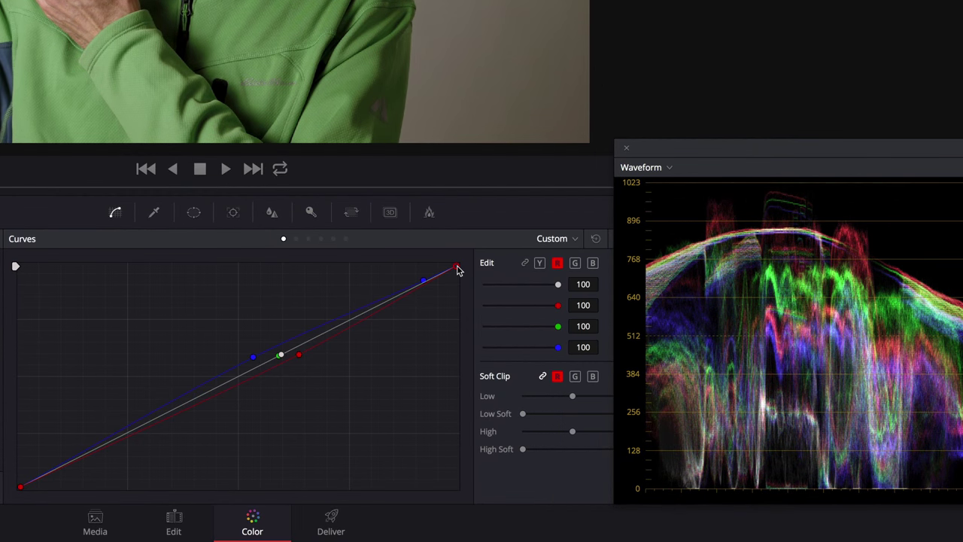
{"action": "left_click", "coordinate": [575, 264]}
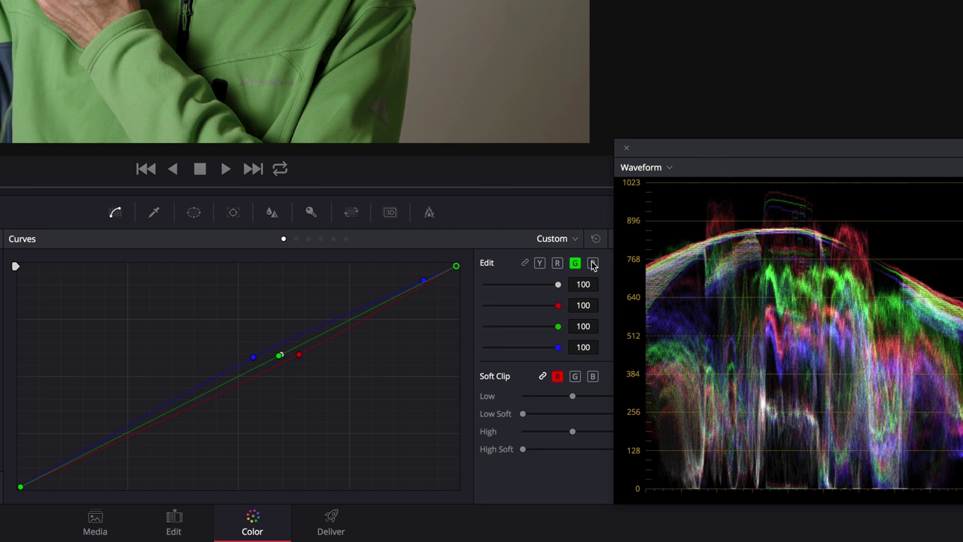
{"action": "left_click", "coordinate": [593, 263]}
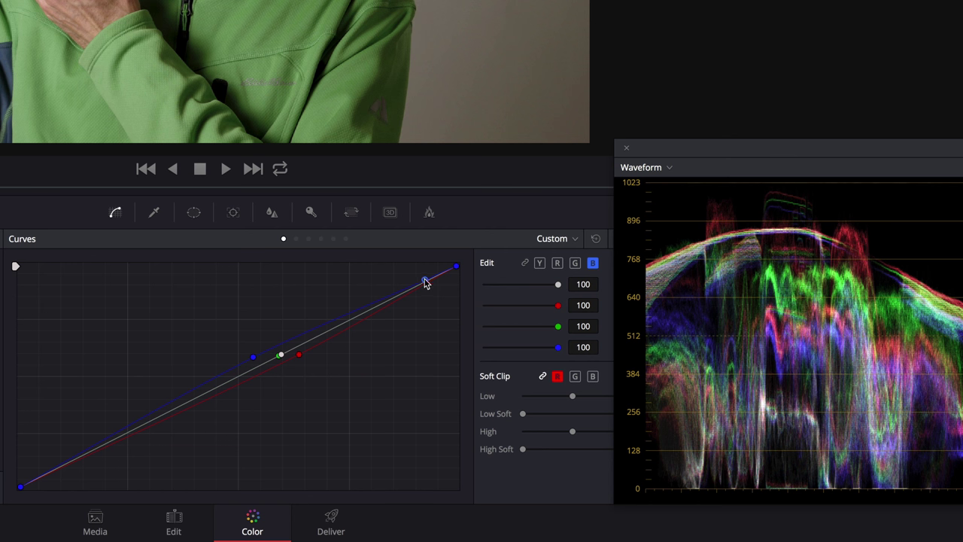
{"action": "left_click_drag", "start_coordinate": [425, 282], "coordinate": [423, 275]}
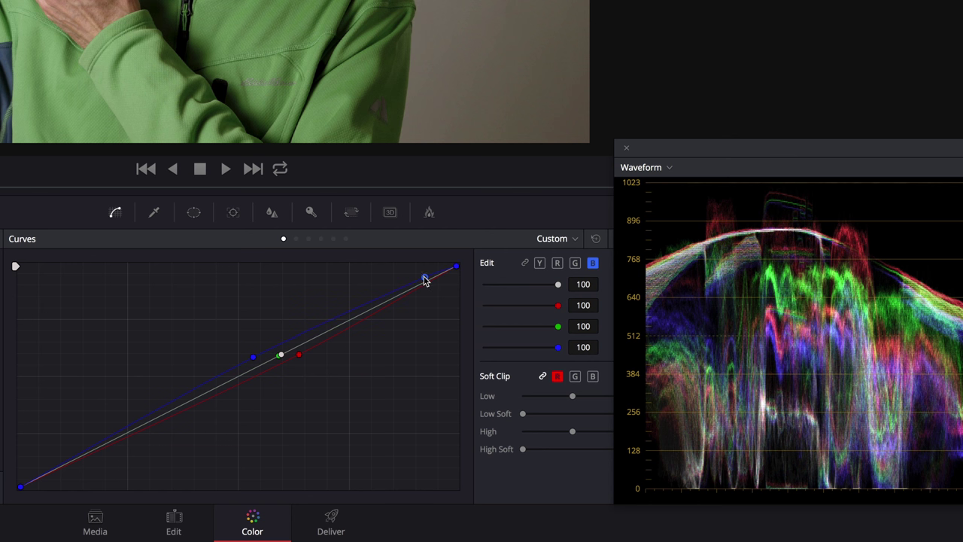
{"action": "left_click", "coordinate": [557, 262]}
{"action": "left_click_drag", "start_coordinate": [456, 267], "coordinate": [456, 275]}
{"action": "left_click", "coordinate": [575, 262]}
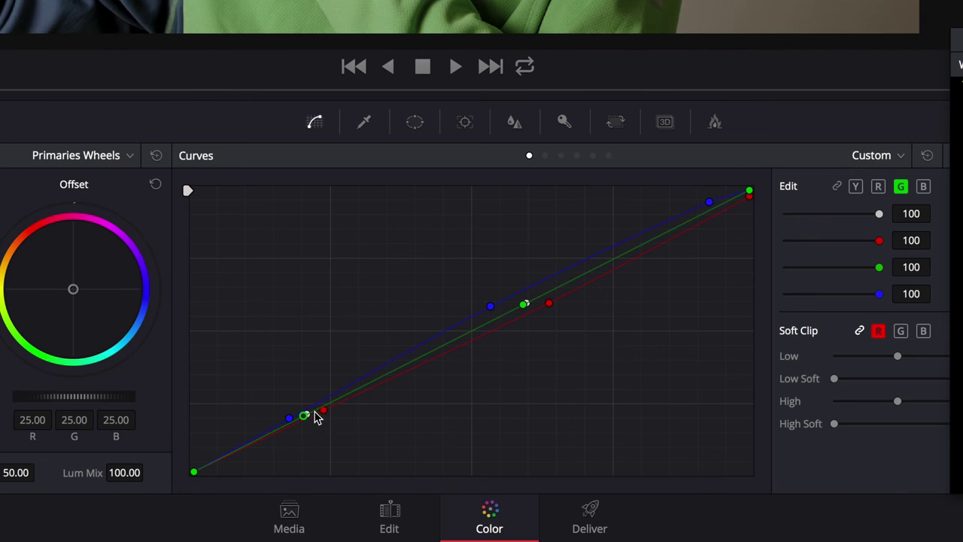
Step: Toggle the R and B curve channels and widen the scopes window to show a Vectorscope
{"action": "left_click", "coordinate": [323, 415]}
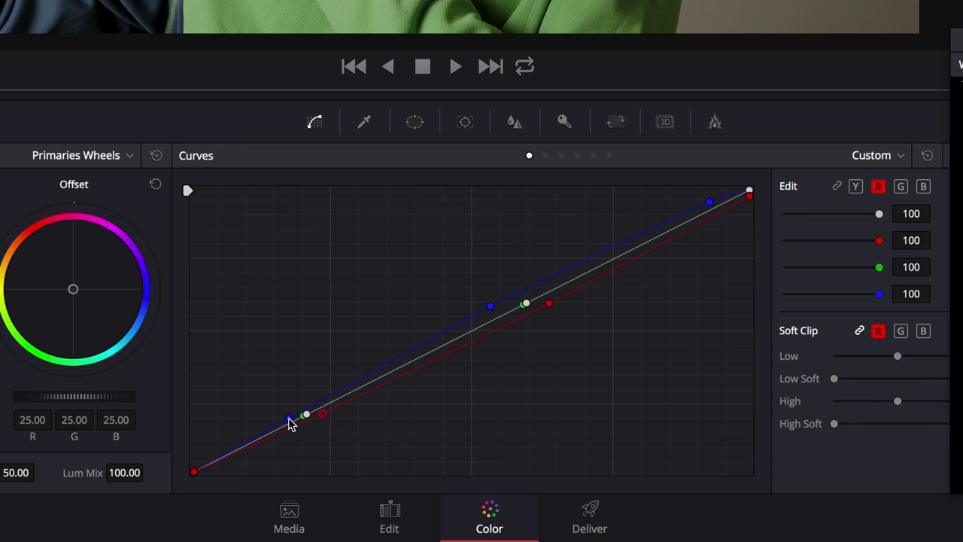
{"action": "left_click", "coordinate": [289, 418]}
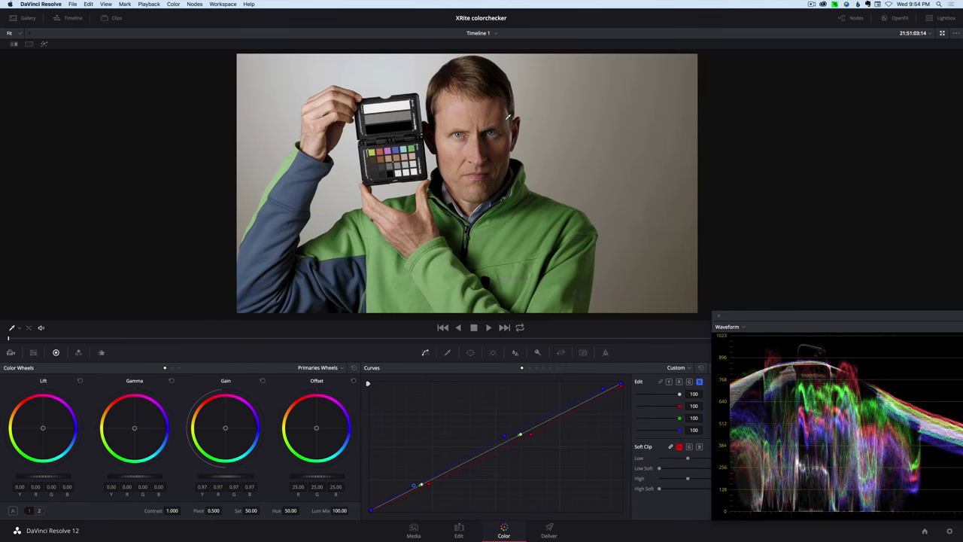
{"action": "left_click_drag", "start_coordinate": [823, 317], "coordinate": [749, 318]}
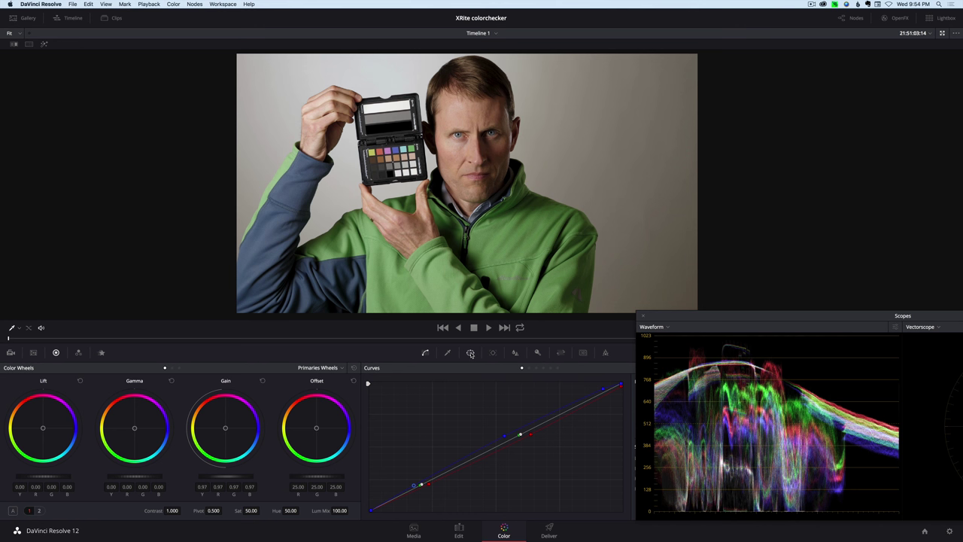
Step: Add a fresh neutral node, place the vectorscope beside the waveform, and dim its trace
{"action": "key", "text": "super+z"}
{"action": "left_click_drag", "start_coordinate": [909, 319], "coordinate": [727, 319]}
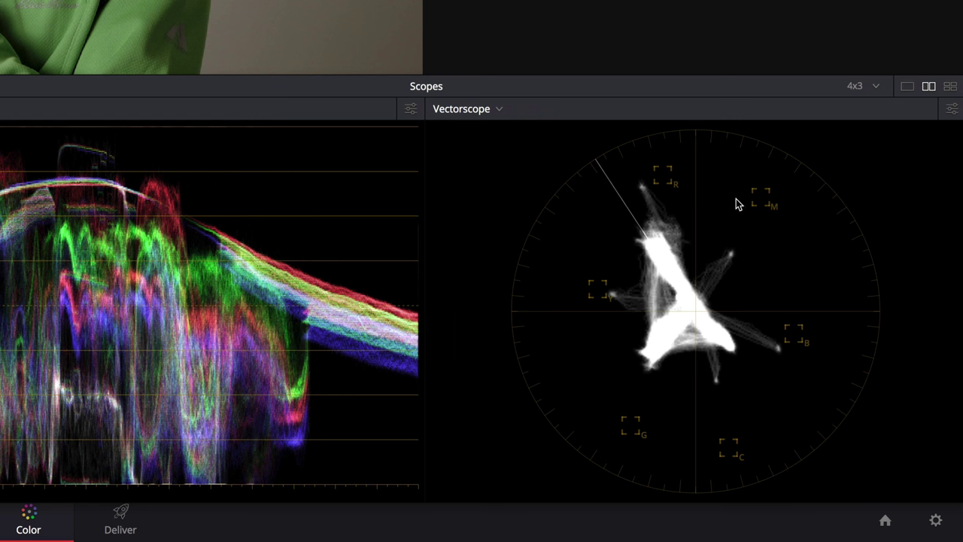
{"action": "left_click", "coordinate": [951, 109]}
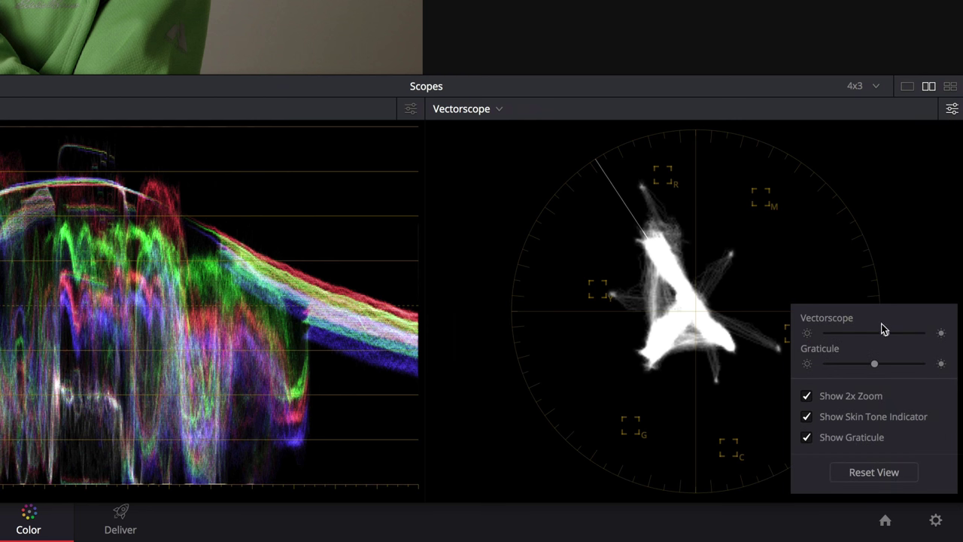
{"action": "left_click_drag", "start_coordinate": [881, 339], "coordinate": [840, 338]}
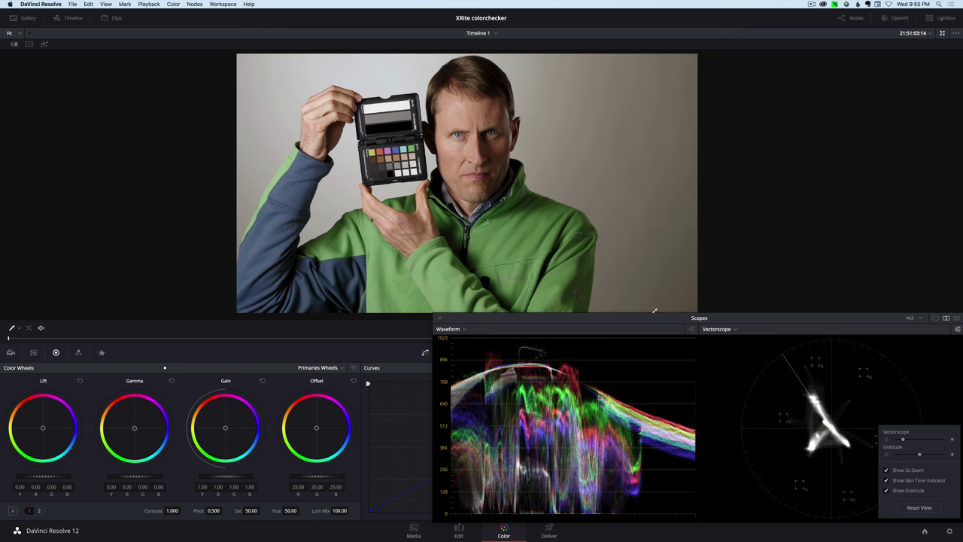
Step: Move the Scopes window aside and add a rectangular power window over the patch row
{"action": "left_click_drag", "start_coordinate": [663, 318], "coordinate": [703, 313]}
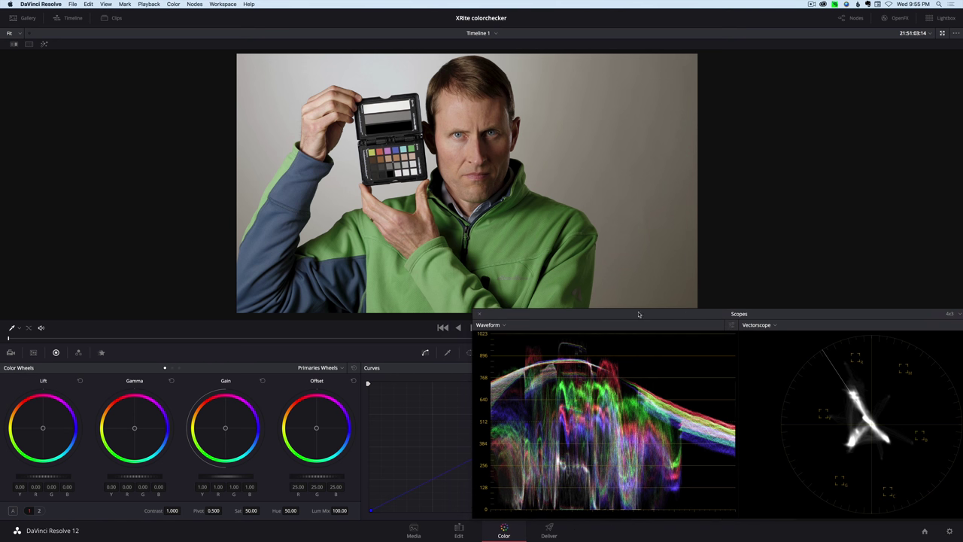
{"action": "left_click_drag", "start_coordinate": [638, 313], "coordinate": [731, 316]}
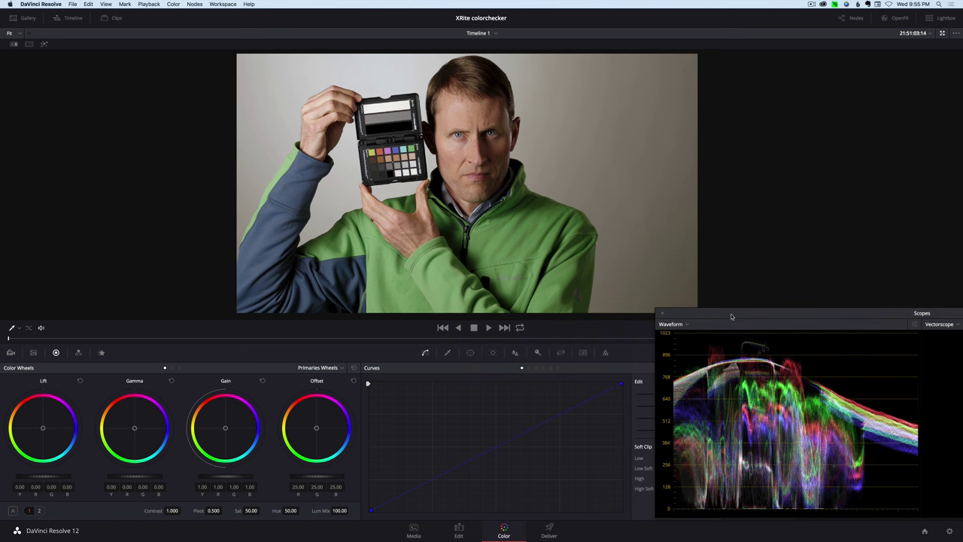
{"action": "left_click", "coordinate": [471, 352]}
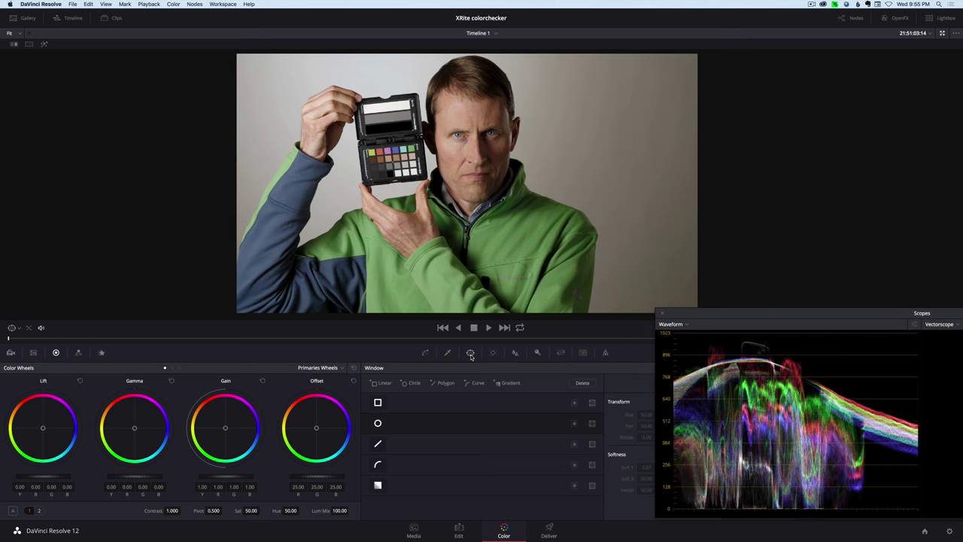
{"action": "left_click", "coordinate": [385, 402]}
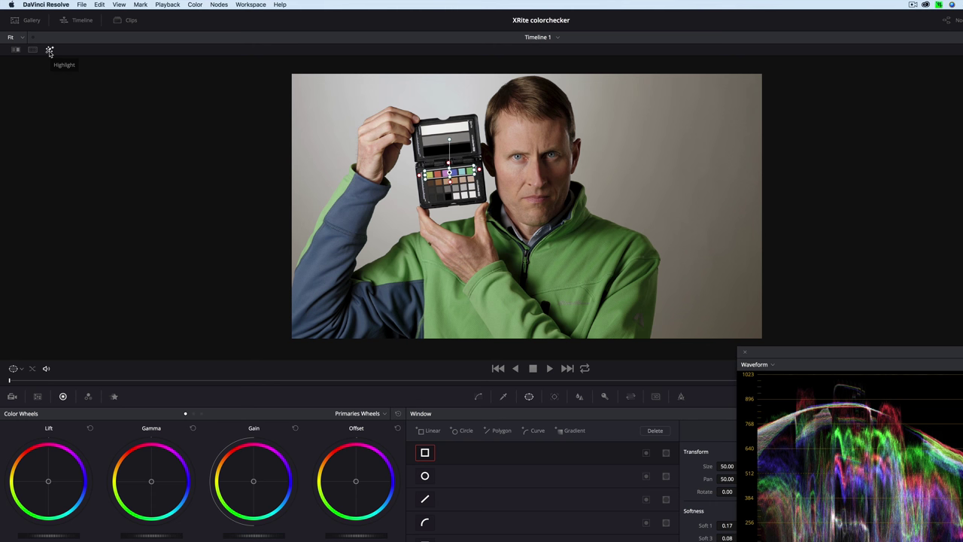
Step: Grey out everything outside the window and show the vectorscope beside the waveform
{"action": "left_click", "coordinate": [50, 51]}
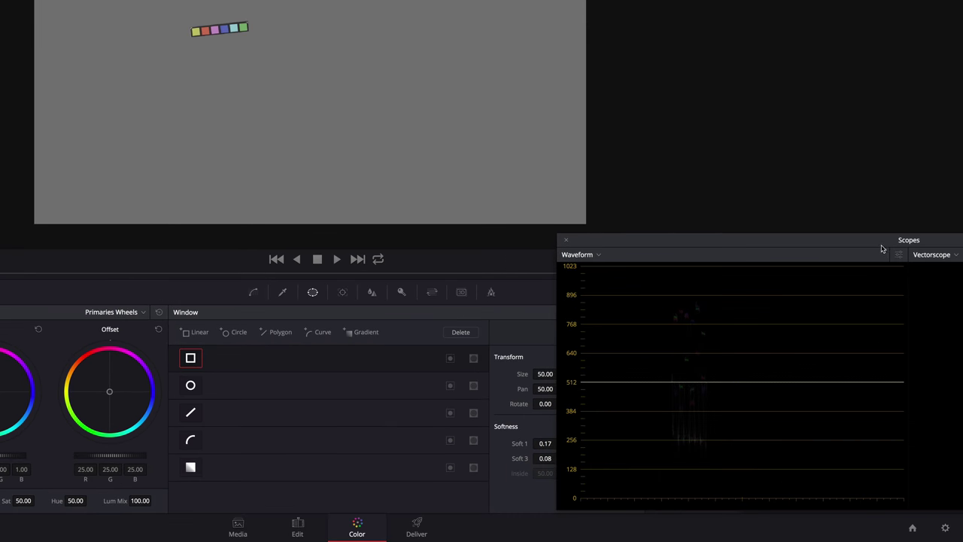
{"action": "left_click_drag", "start_coordinate": [954, 308], "coordinate": [674, 303]}
{"action": "left_click_drag", "start_coordinate": [577, 242], "coordinate": [572, 242]}
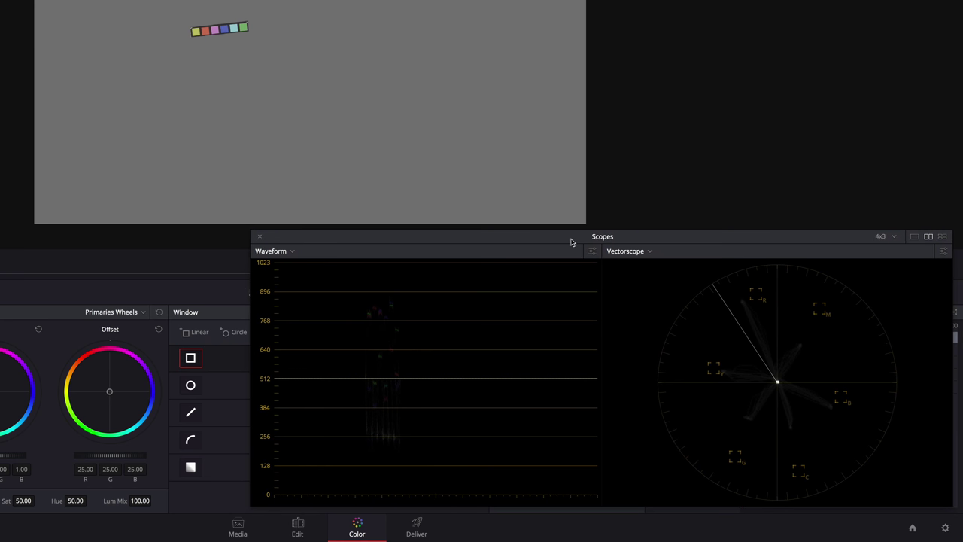
Step: Brighten and enlarge the vectorscope trace in its display settings
{"action": "left_click", "coordinate": [944, 252]}
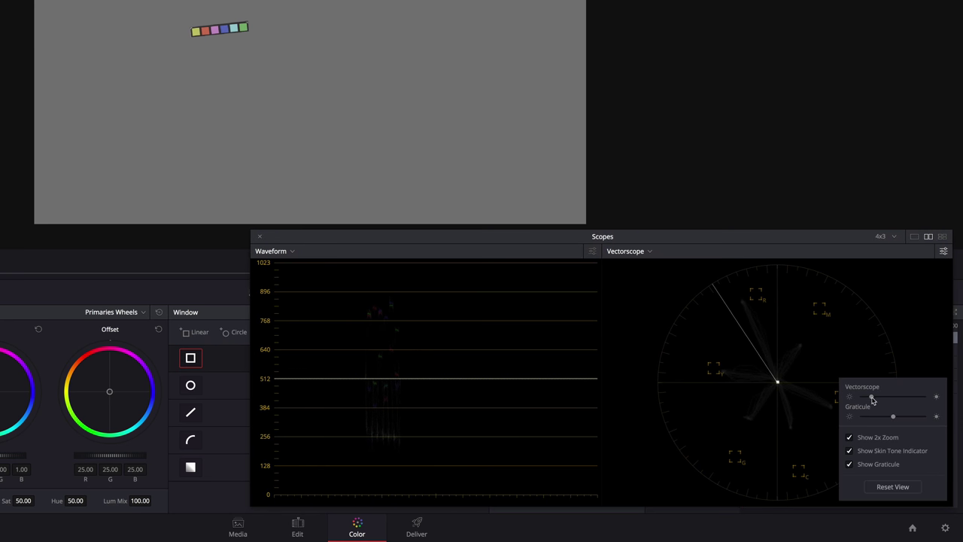
{"action": "left_click_drag", "start_coordinate": [873, 399], "coordinate": [900, 399]}
{"action": "left_click", "coordinate": [892, 301]}
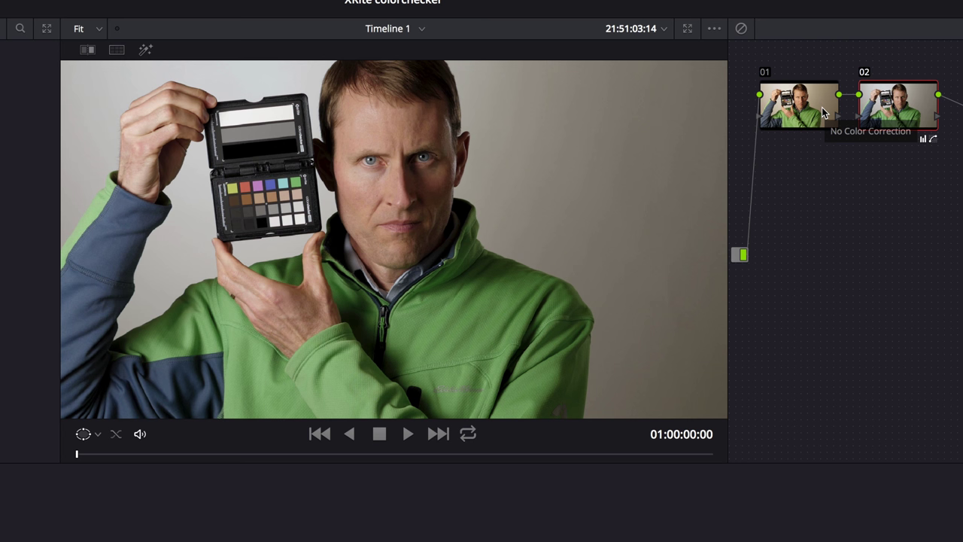
{"action": "key", "text": "alt+d"}
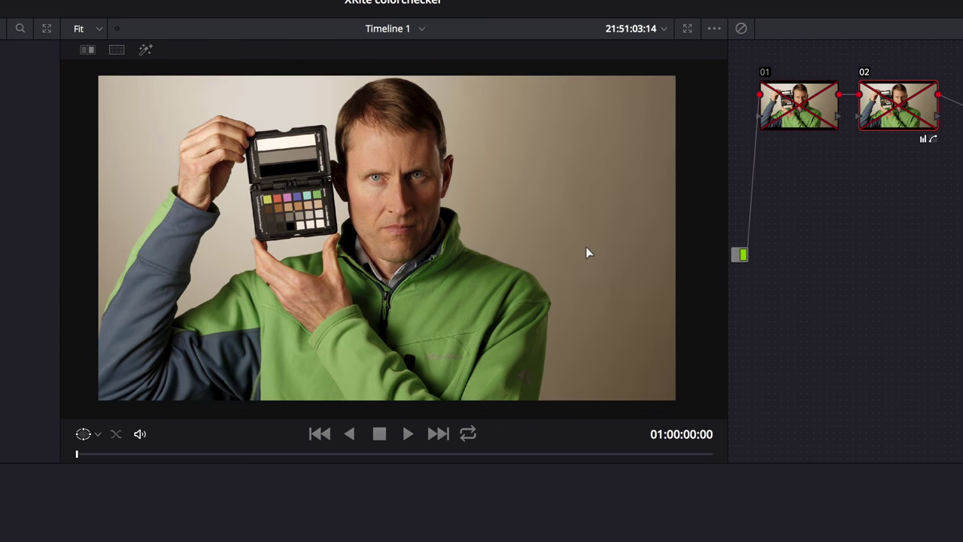
{"action": "scroll", "coordinate": [546, 230], "scroll_direction": "up", "scroll_amount": 1}
{"action": "key", "text": "alt+d"}
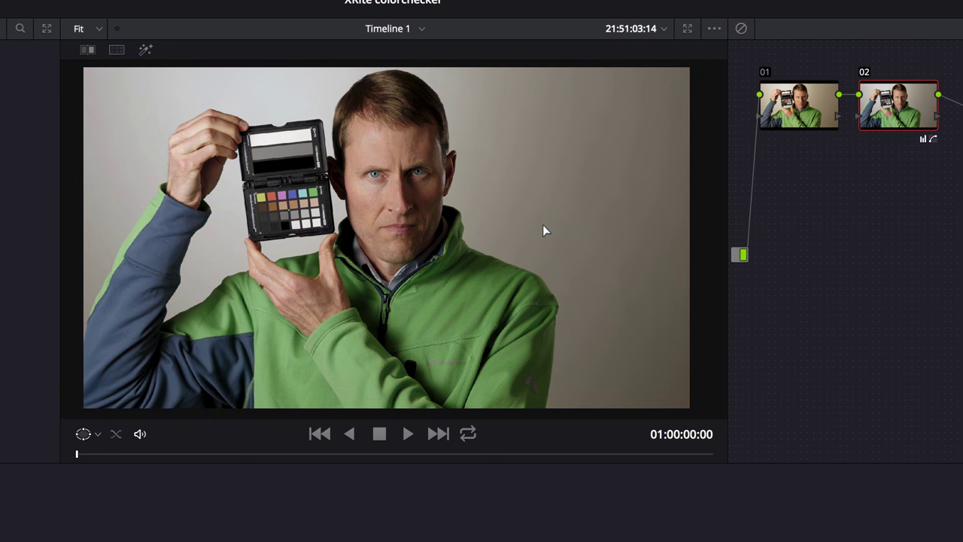